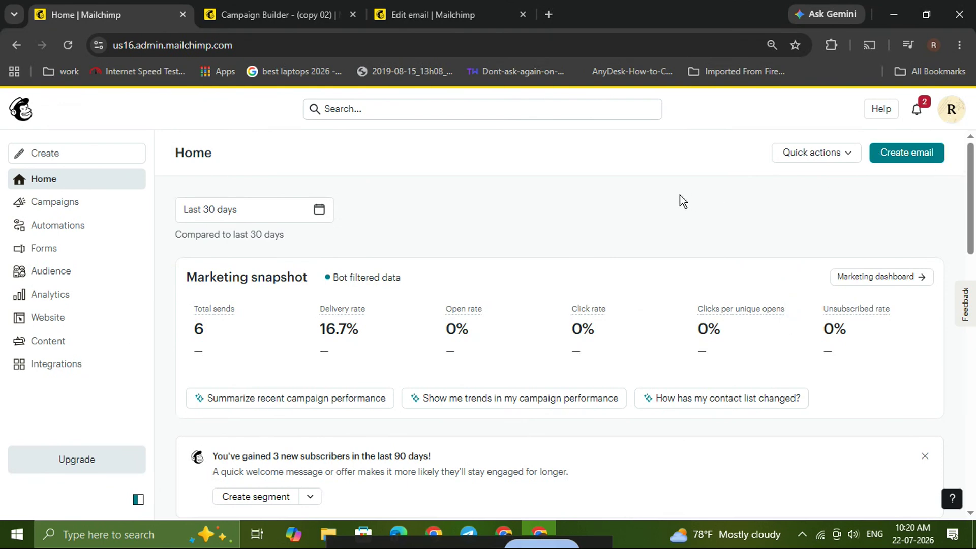
# Start a new popup form with Discount as the sign-up incentive.
pyautogui.click(69, 260)
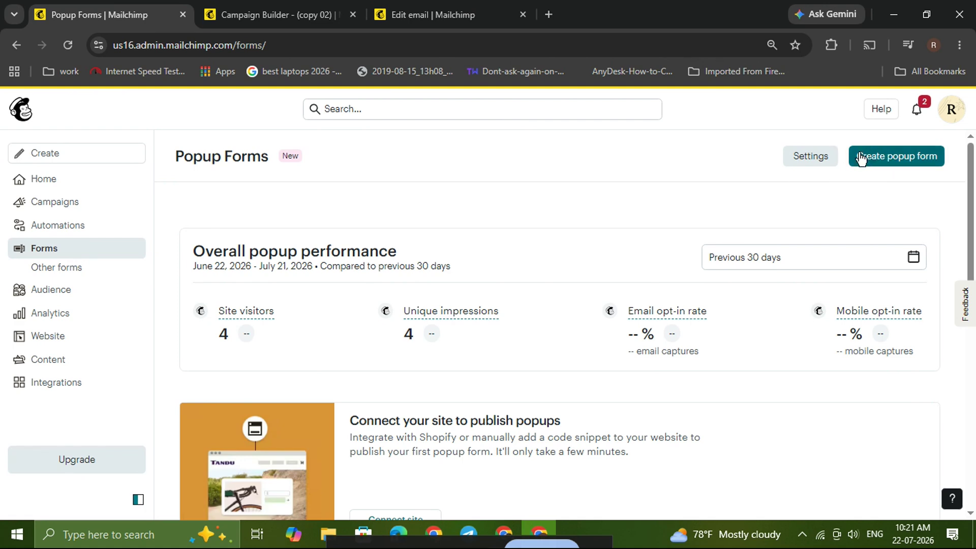
pyautogui.click(889, 153)
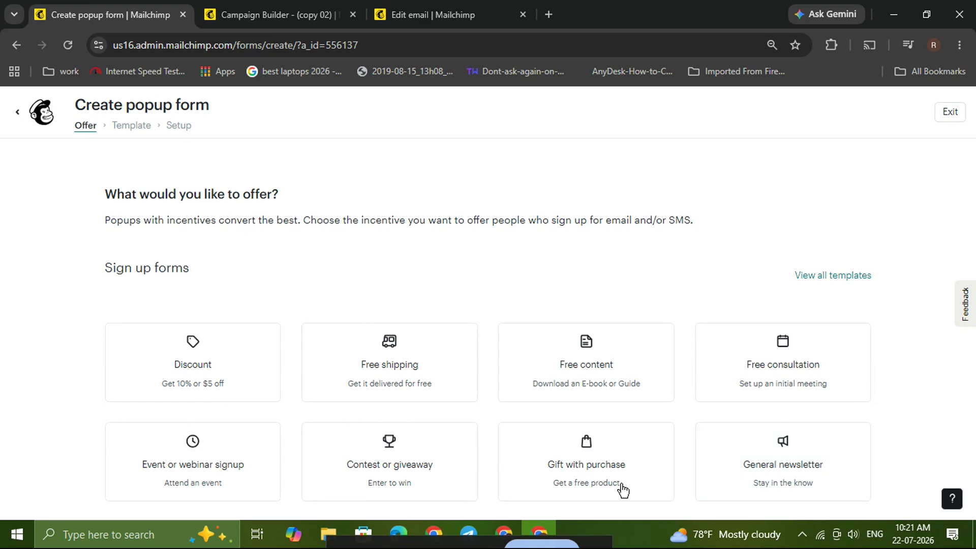
pyautogui.click(199, 361)
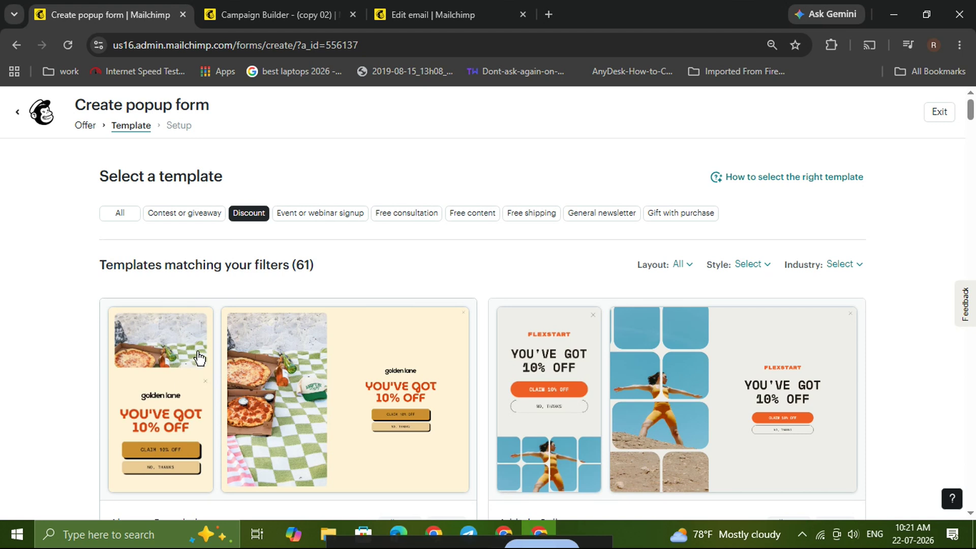
# Choose the Abstract Rounded template for the discount popup form.
pyautogui.scroll(-1, 338, 284)
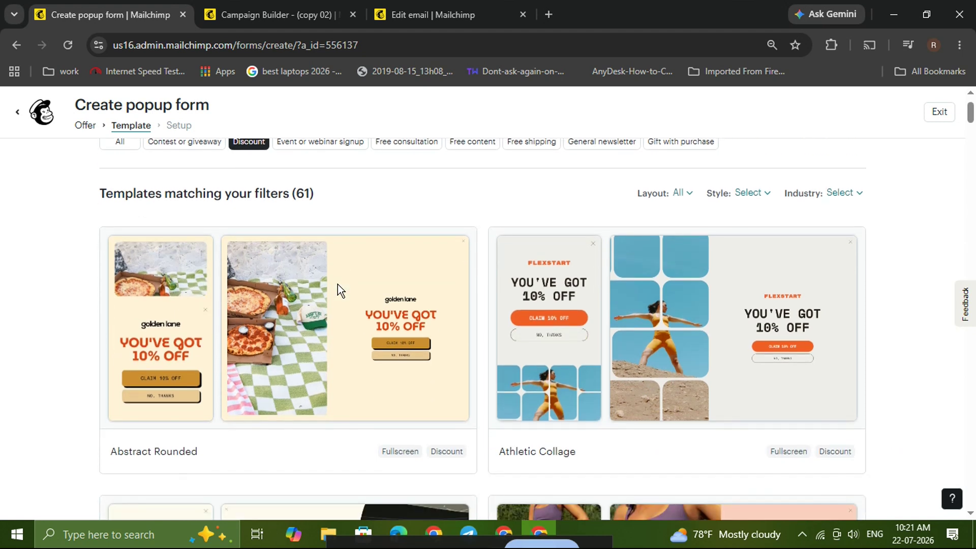
pyautogui.scroll(-1, 338, 285)
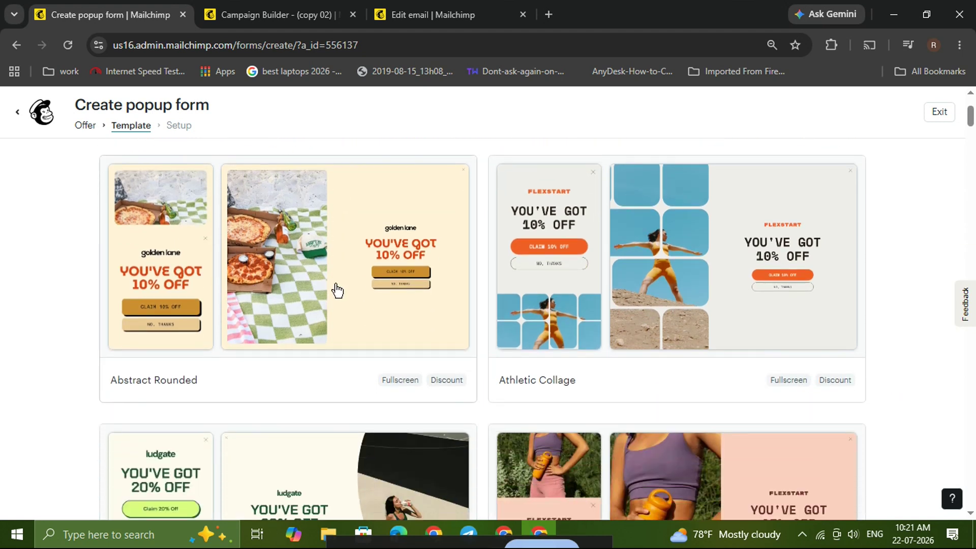
pyautogui.scroll(1, 338, 291)
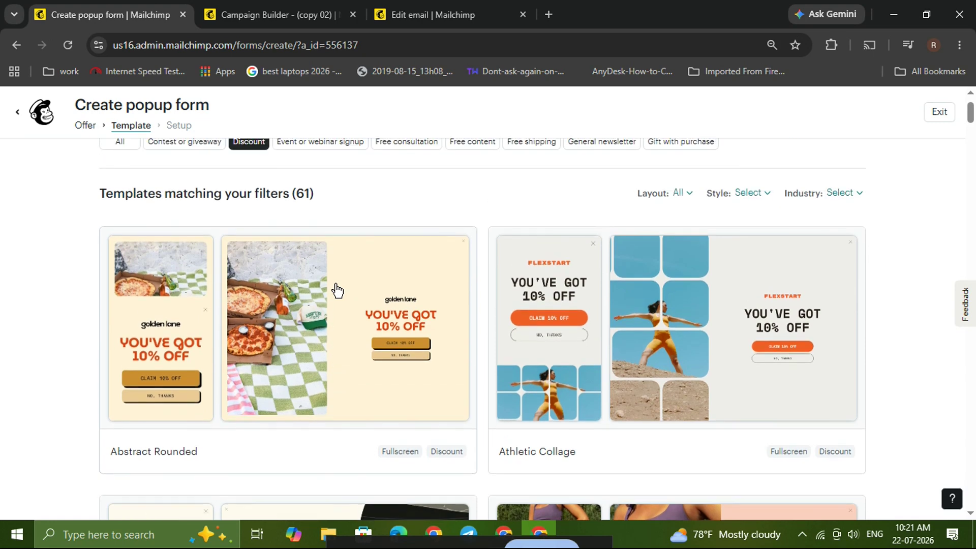
pyautogui.click(309, 284)
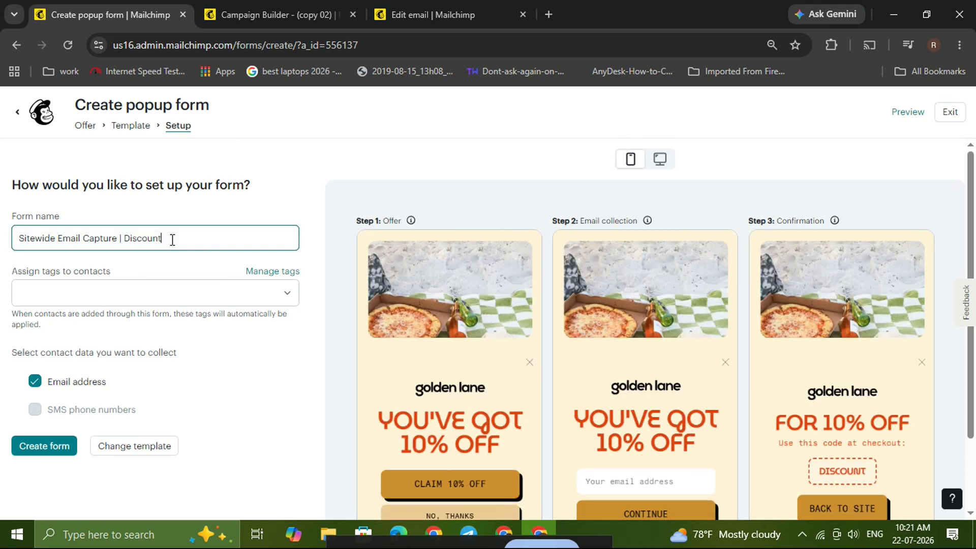
# Check the available contact tags and create the form as Sitewide Email Capture | Discount, collecting email addresses without assigning any tag.
pyautogui.moveTo(173, 238); pyautogui.dragTo(5, 246)
pyautogui.click(199, 240)
pyautogui.moveTo(131, 250); pyautogui.dragTo(13, 250)
pyautogui.click(176, 236)
pyautogui.click(146, 286)
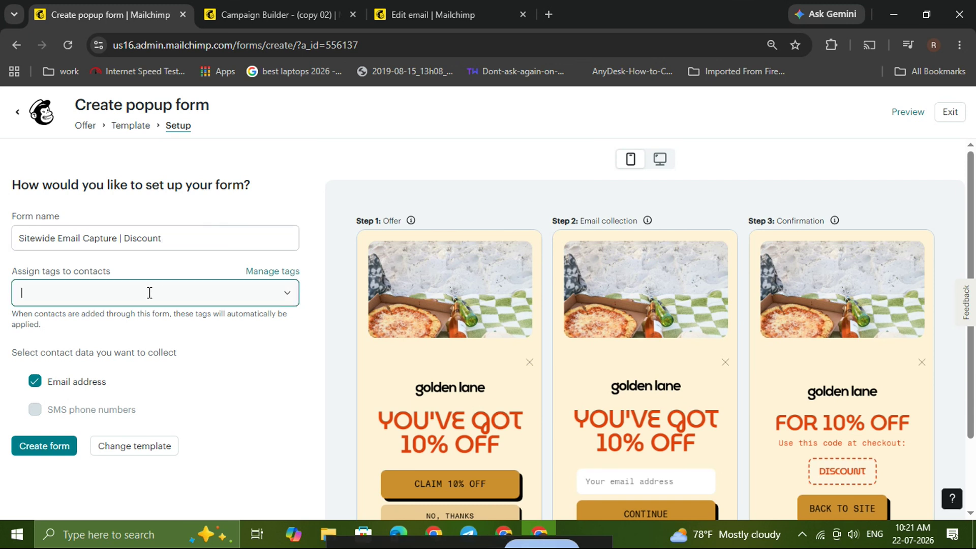
pyautogui.click(160, 286)
pyautogui.click(172, 296)
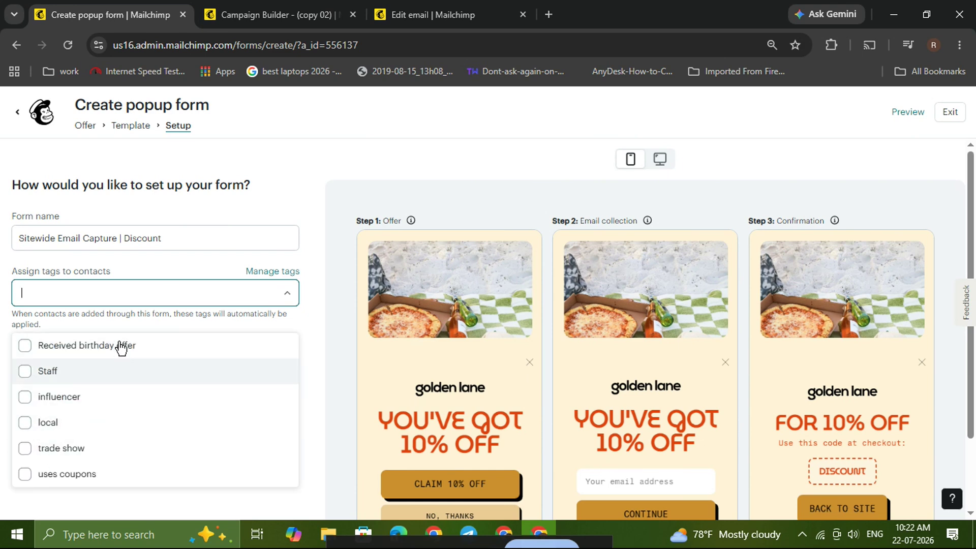
pyautogui.click(142, 294)
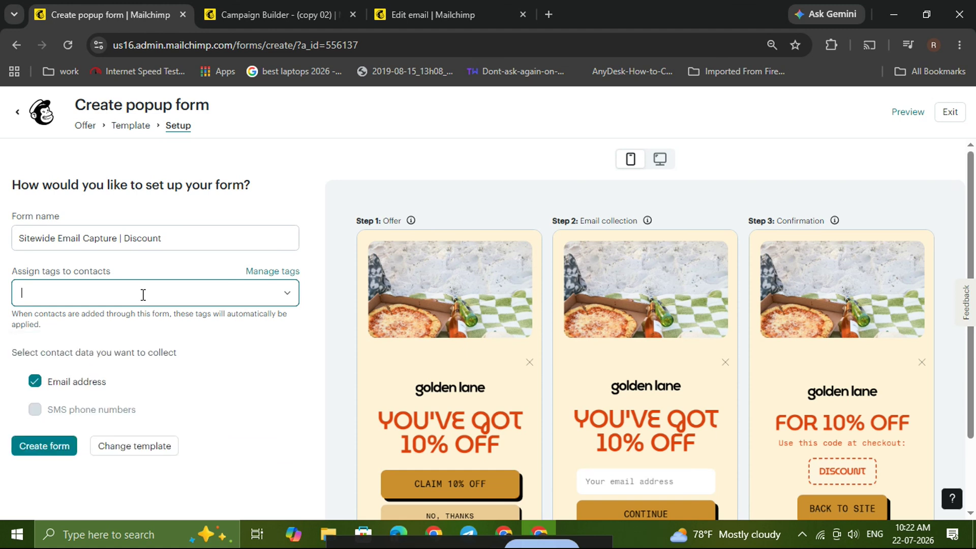
pyautogui.click(142, 295)
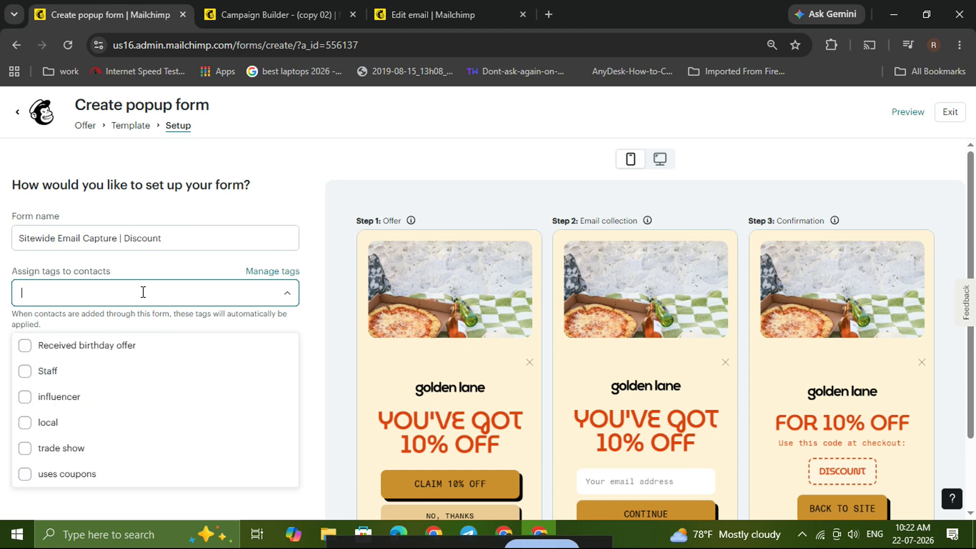
pyautogui.click(112, 292)
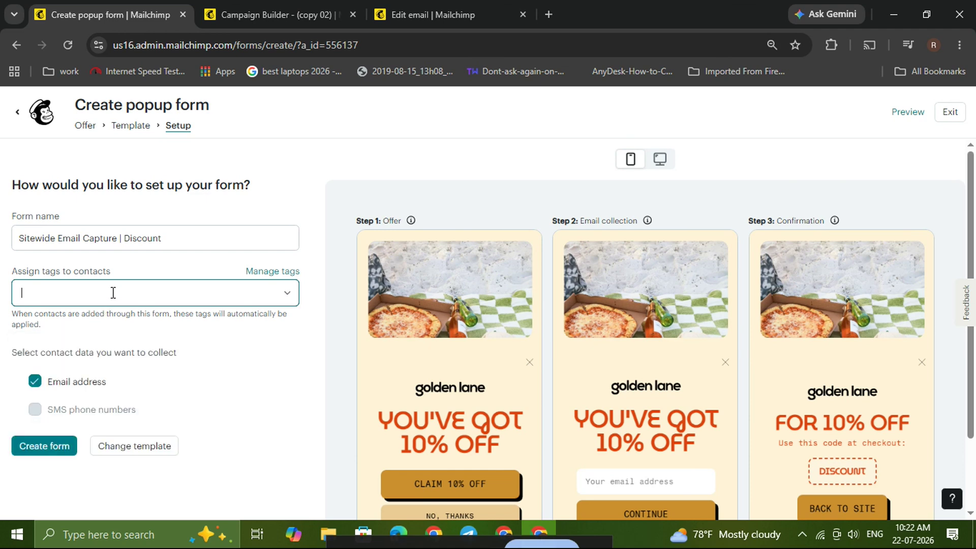
pyautogui.click(47, 446)
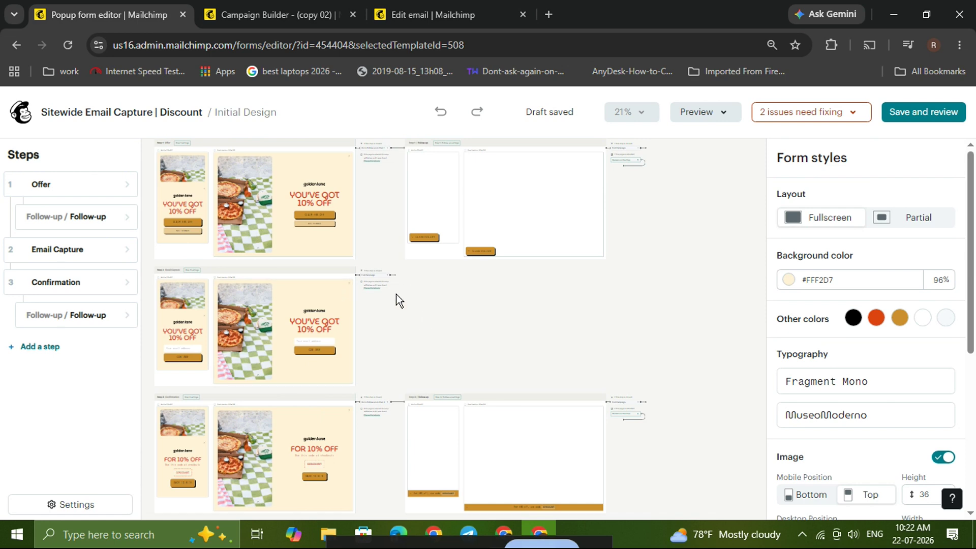
# Examine the content and layout of the form's Offer, Email Capture and Confirmation steps.
pyautogui.click(65, 186)
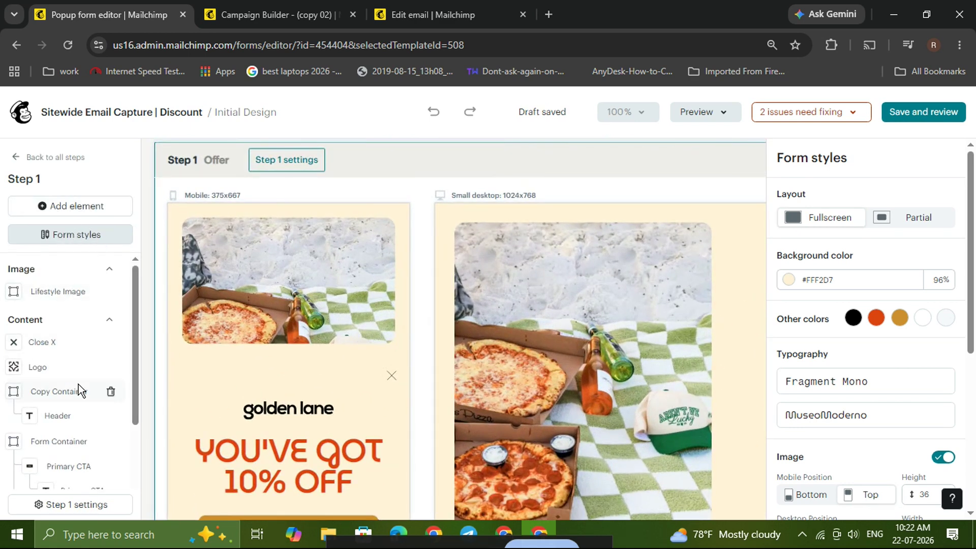
pyautogui.scroll(-3, 78, 384)
pyautogui.scroll(5, 83, 298)
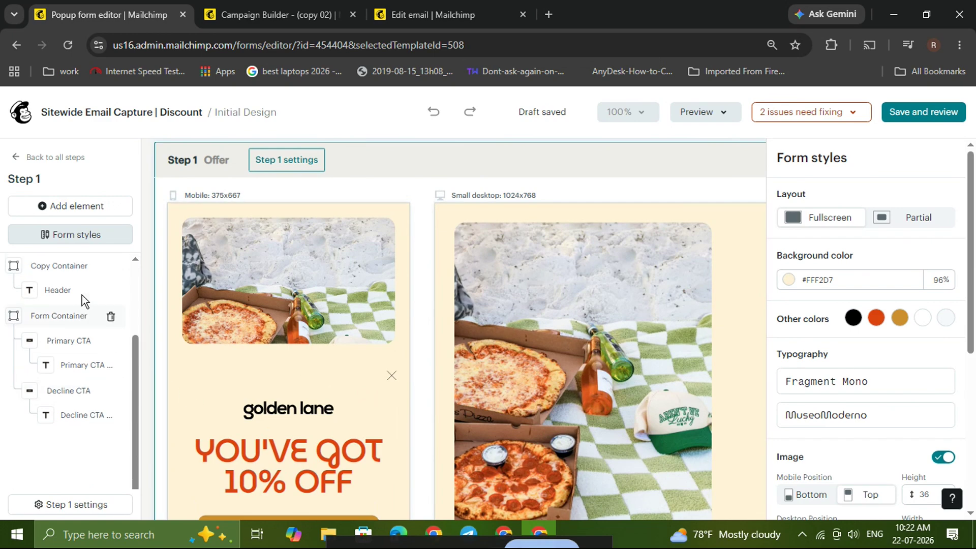
pyautogui.click(14, 158)
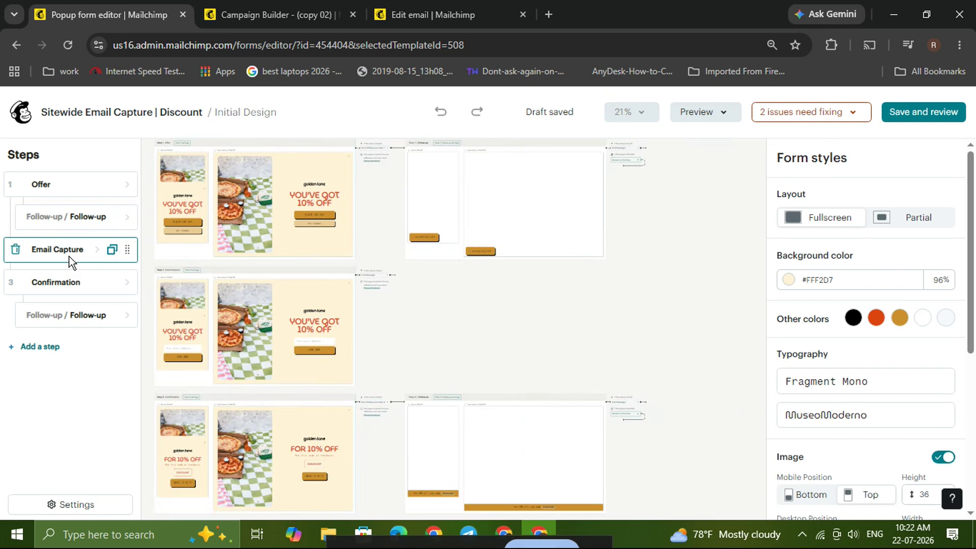
pyautogui.click(57, 249)
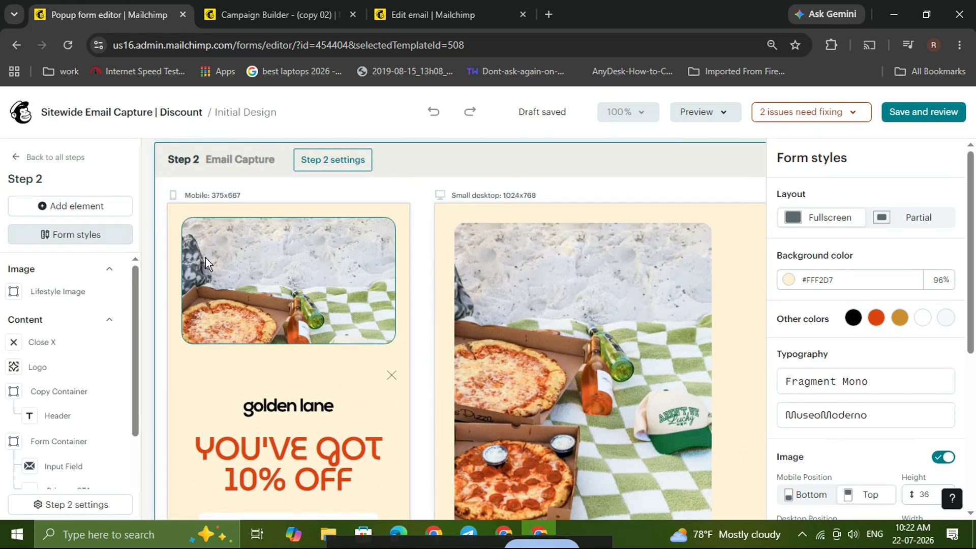
pyautogui.scroll(-3, 206, 288)
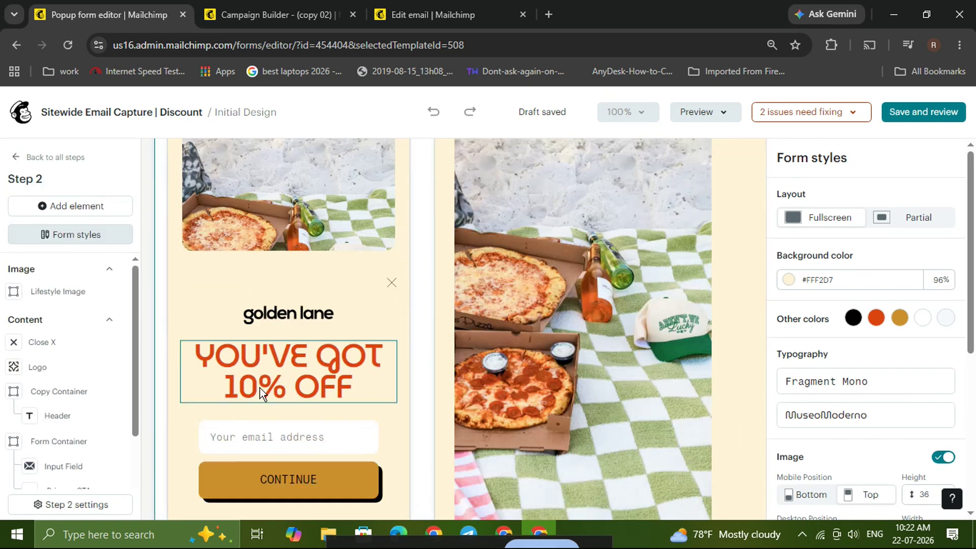
pyautogui.scroll(-1, 268, 396)
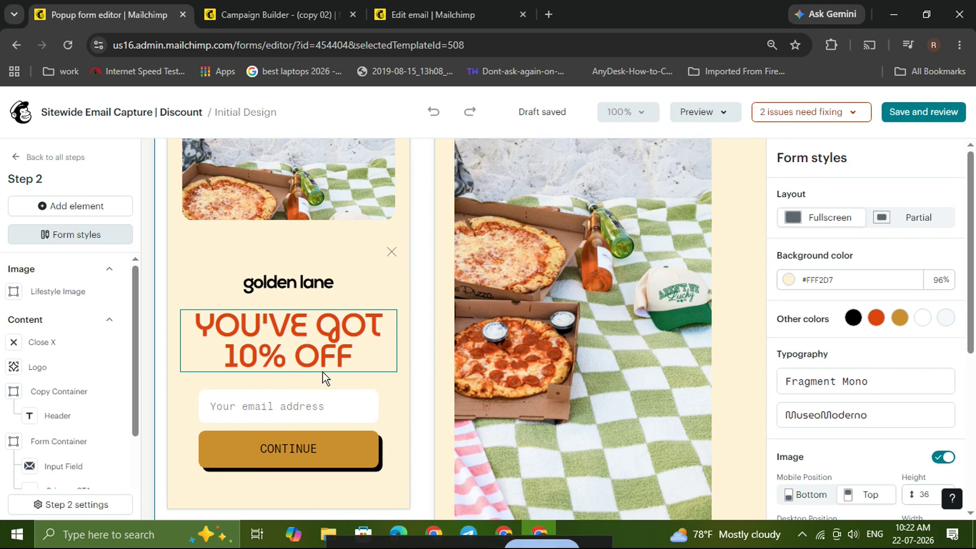
pyautogui.click(27, 157)
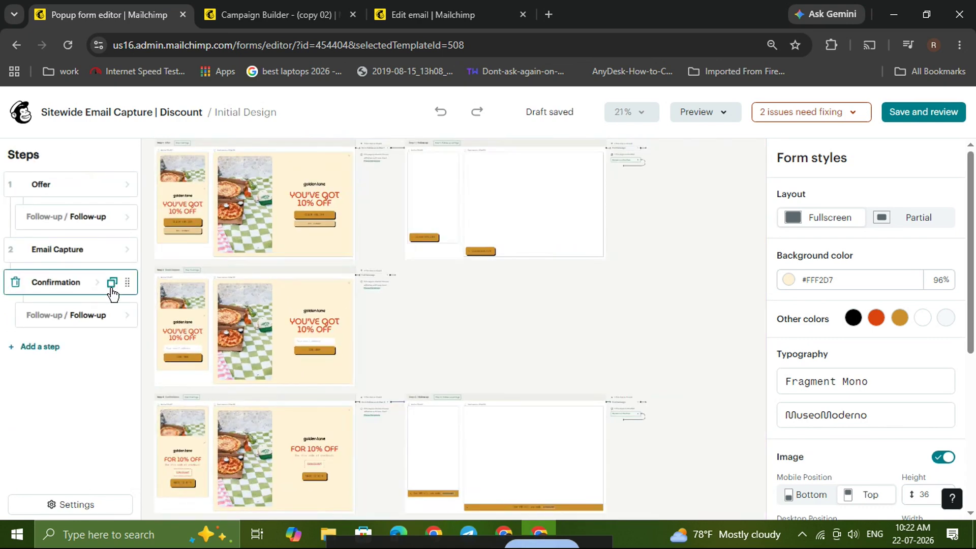
pyautogui.click(111, 290)
pyautogui.scroll(-2, 365, 373)
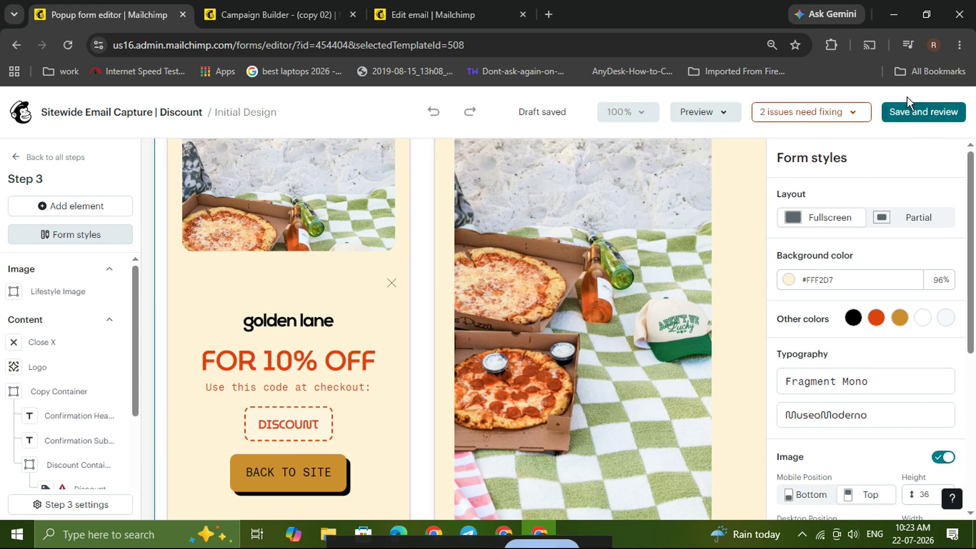
# Save the form design and review the publishing checklist for site, targeting, trigger, contact and content settings.
pyautogui.click(905, 123)
pyautogui.click(905, 112)
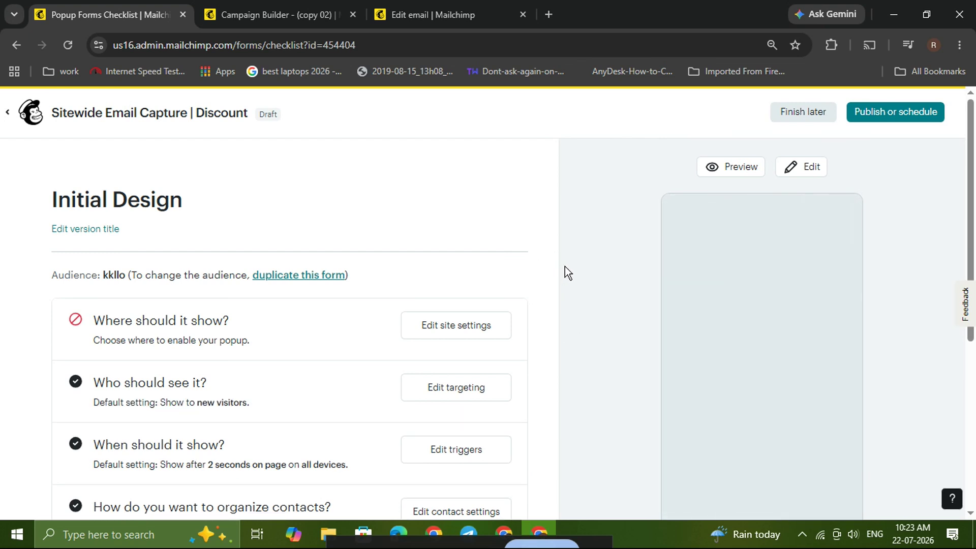
pyautogui.scroll(-6, 570, 264)
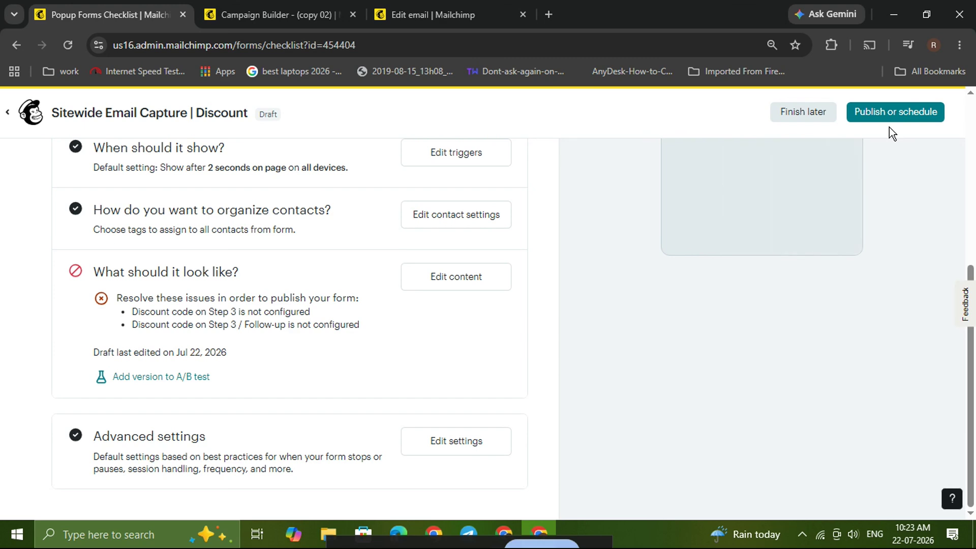
pyautogui.scroll(6, 901, 208)
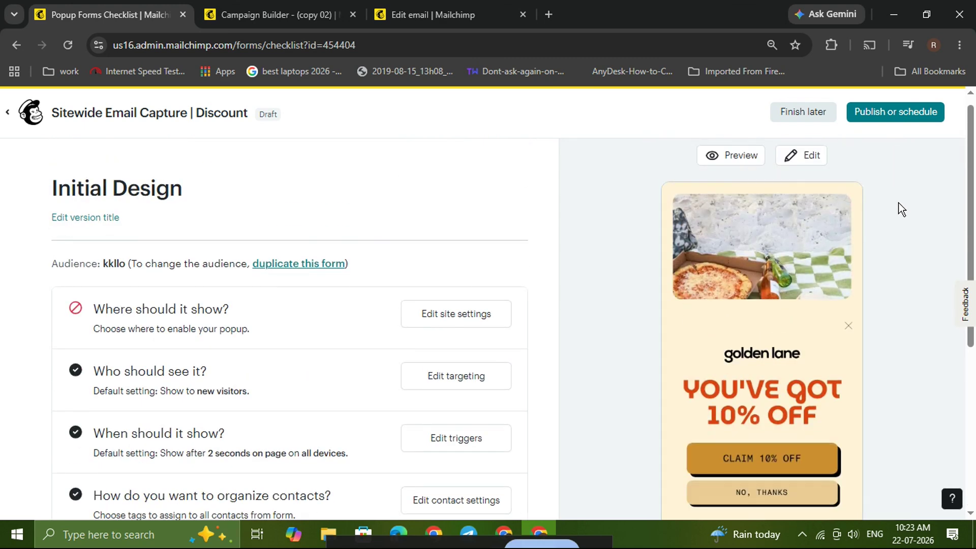